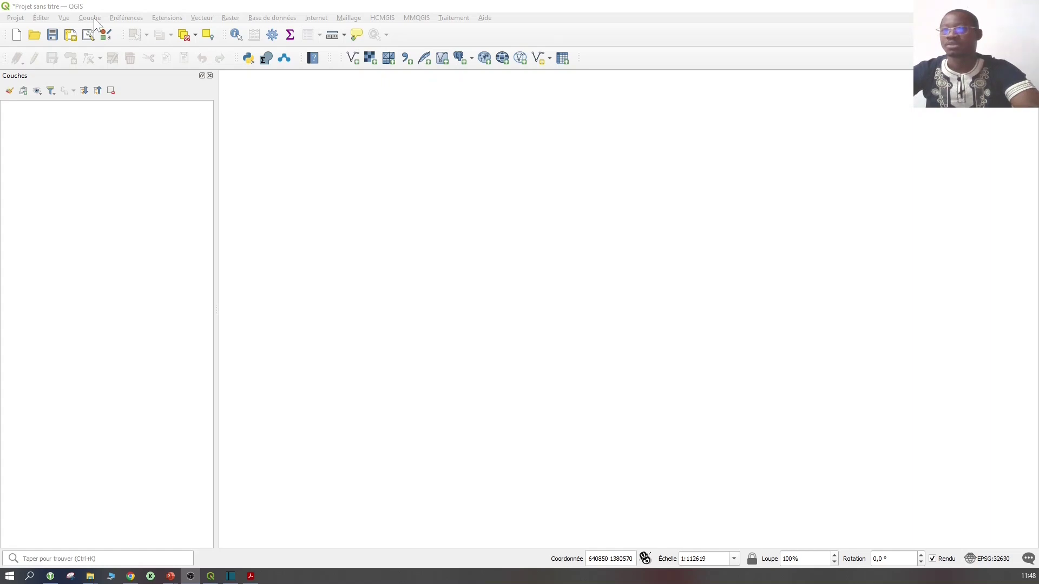
- Add the Population_Ouaga.shp vector layer from the 5_Jointure_Attributaire folder to the project
{"action": "mouse_move", "coordinate": [234, 55]}
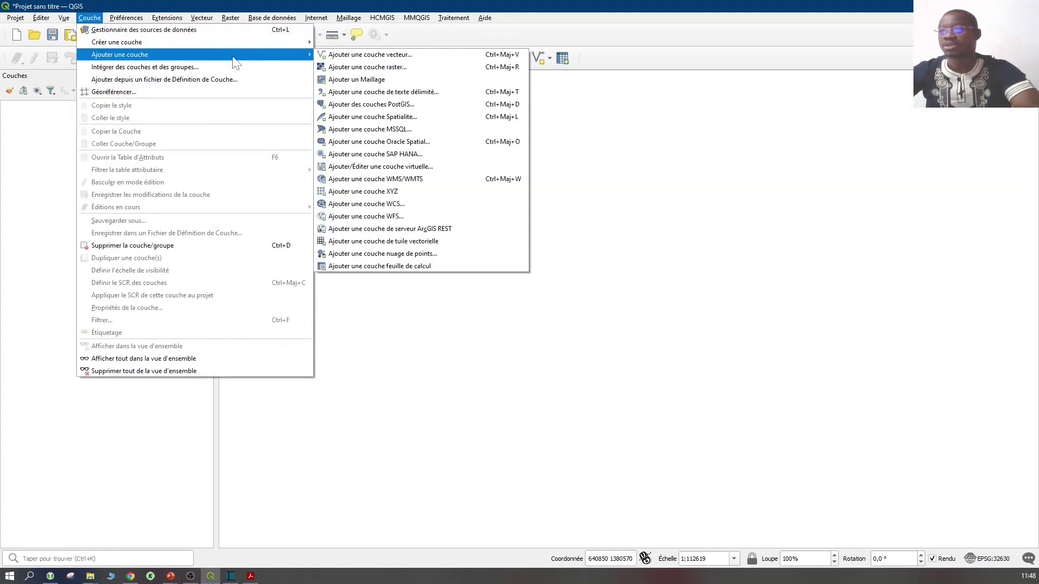
{"action": "left_click", "coordinate": [377, 55]}
{"action": "left_click", "coordinate": [768, 192]}
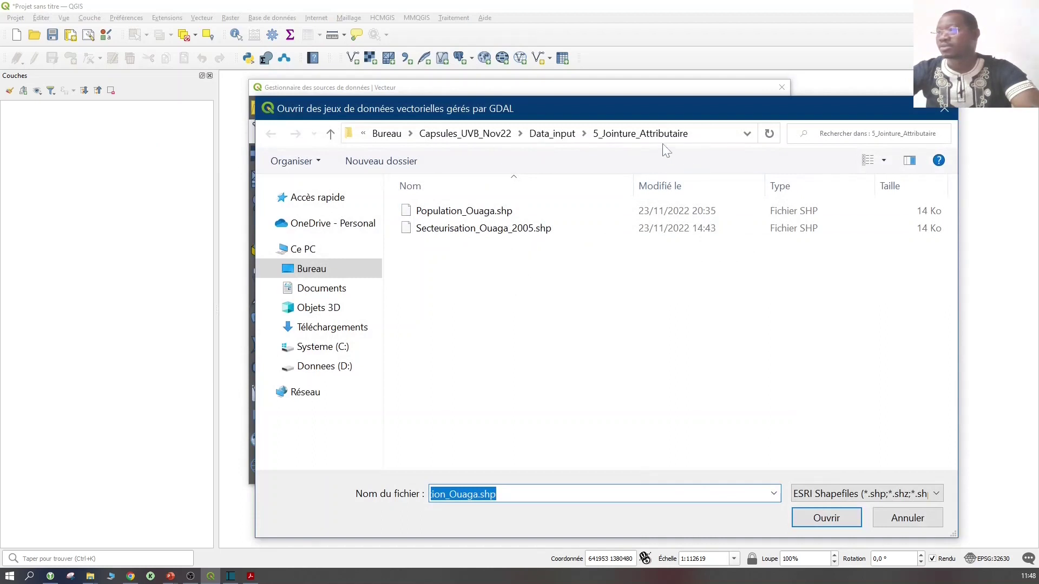
{"action": "left_click", "coordinate": [466, 211]}
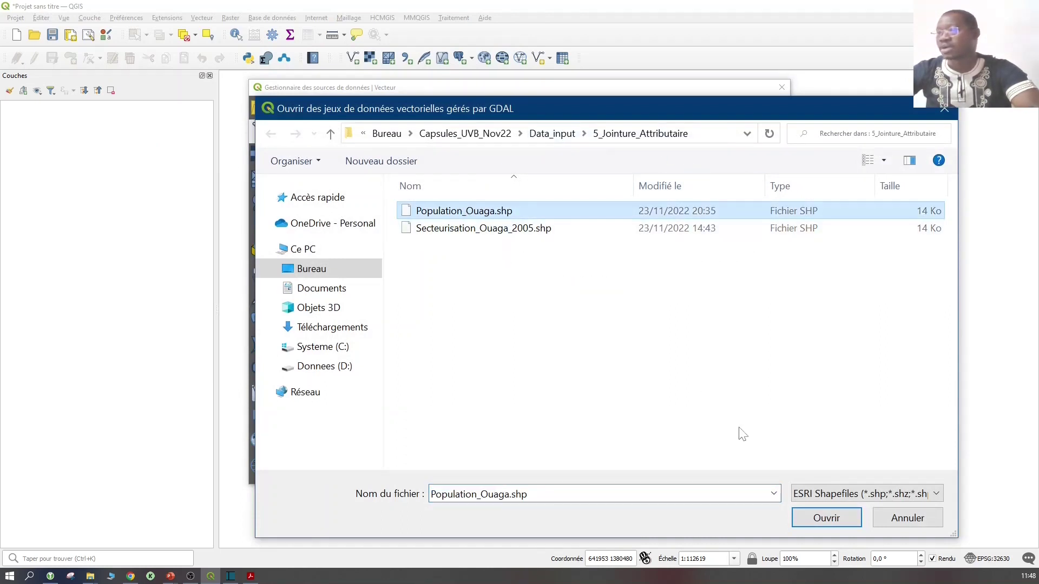
{"action": "left_click", "coordinate": [827, 518]}
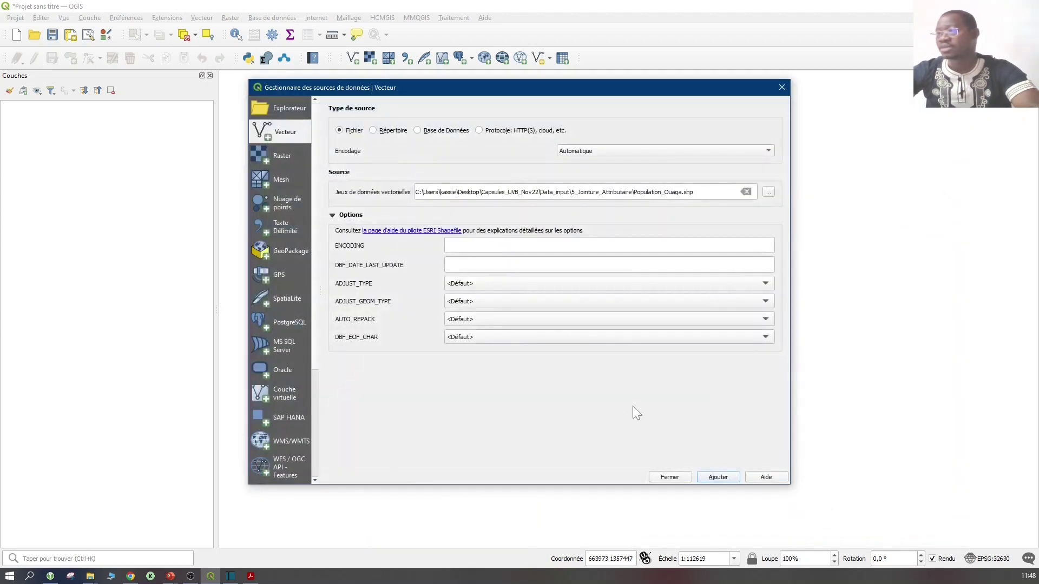
{"action": "left_click", "coordinate": [718, 478]}
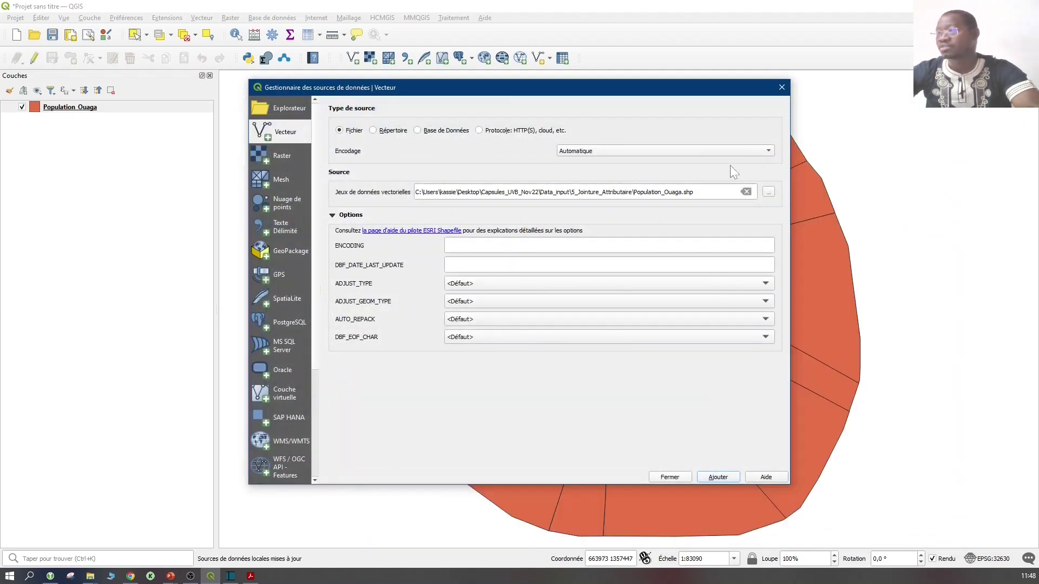
{"action": "left_click", "coordinate": [782, 87]}
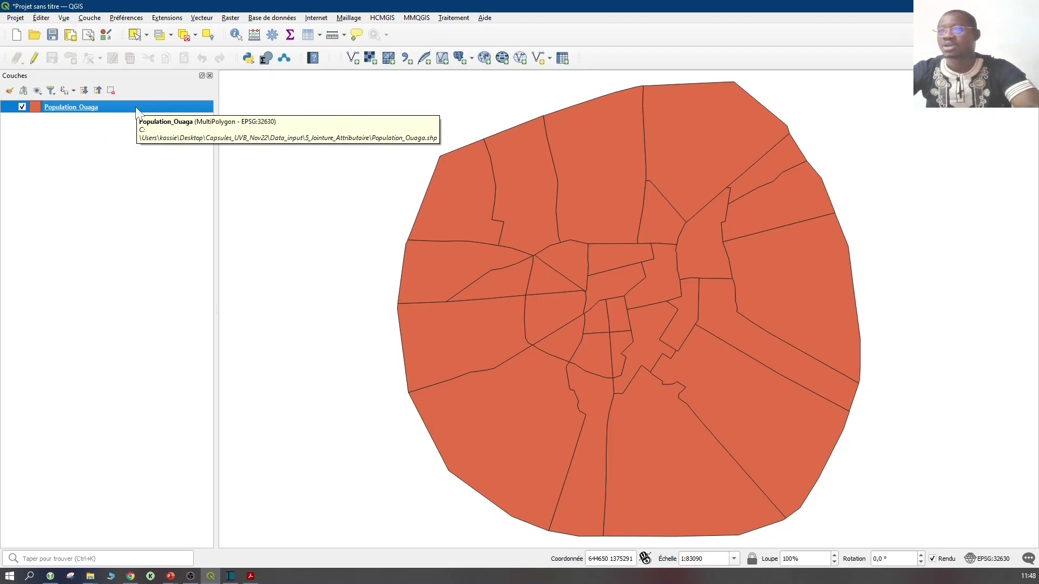
- Add the Cas_Cholera_Localise_2005.shp vector layer from the Couches folder to the project
{"action": "left_click", "coordinate": [89, 18]}
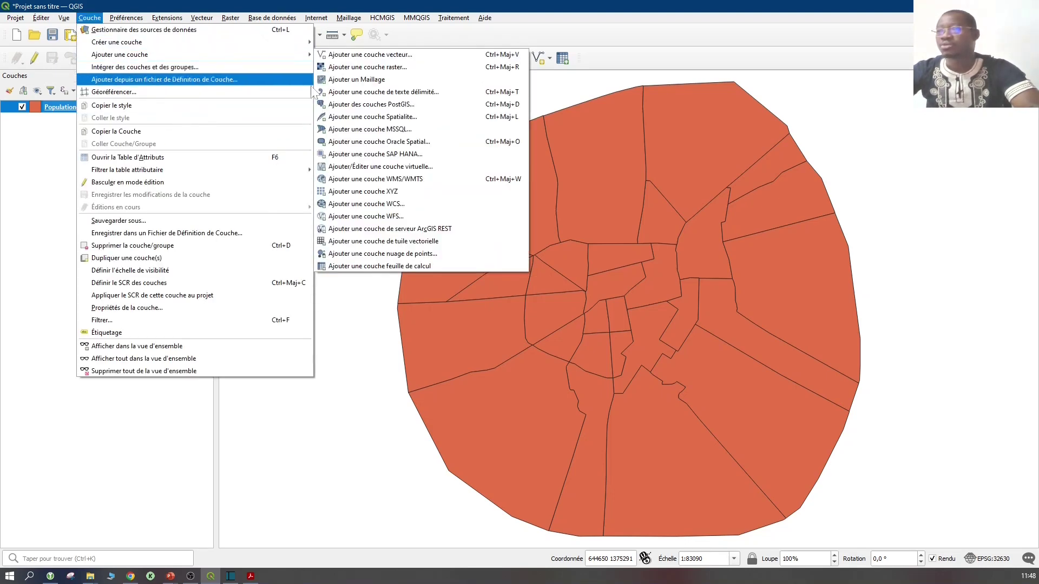
{"action": "left_click", "coordinate": [356, 55]}
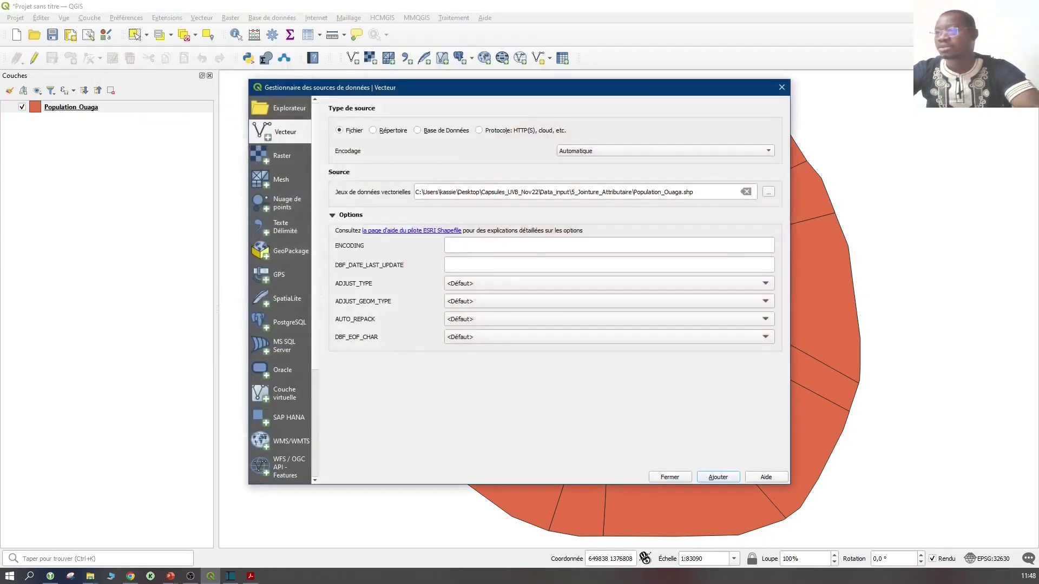
{"action": "left_click", "coordinate": [769, 192]}
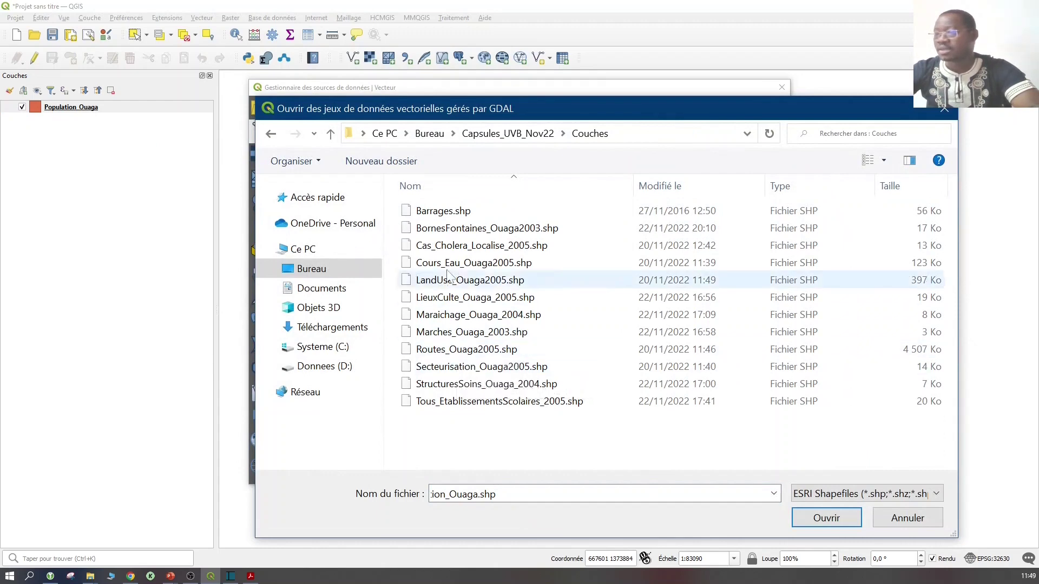
{"action": "left_click", "coordinate": [464, 250]}
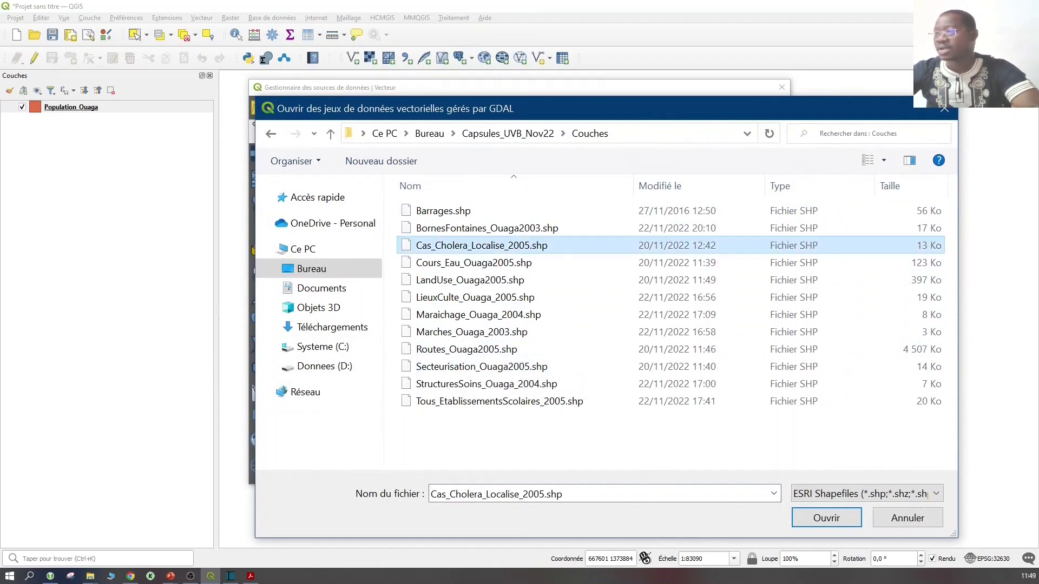
{"action": "left_click", "coordinate": [826, 518]}
{"action": "left_click", "coordinate": [718, 478]}
{"action": "left_click", "coordinate": [782, 87]}
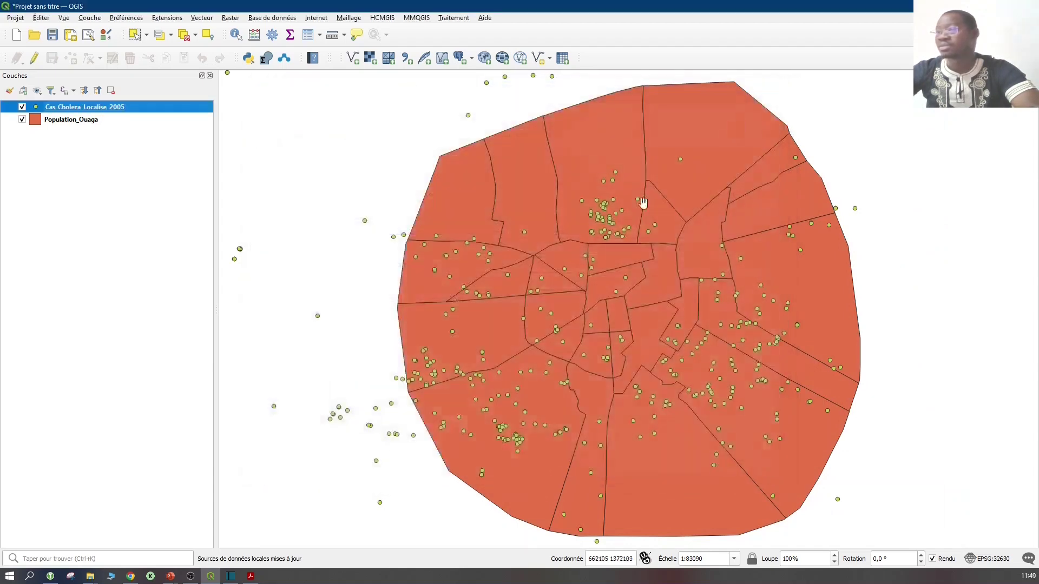
- Examine the attribute tables of the Cas_Cholera_Localise_2005 and Population_Ouaga layers
{"action": "right_click", "coordinate": [128, 107]}
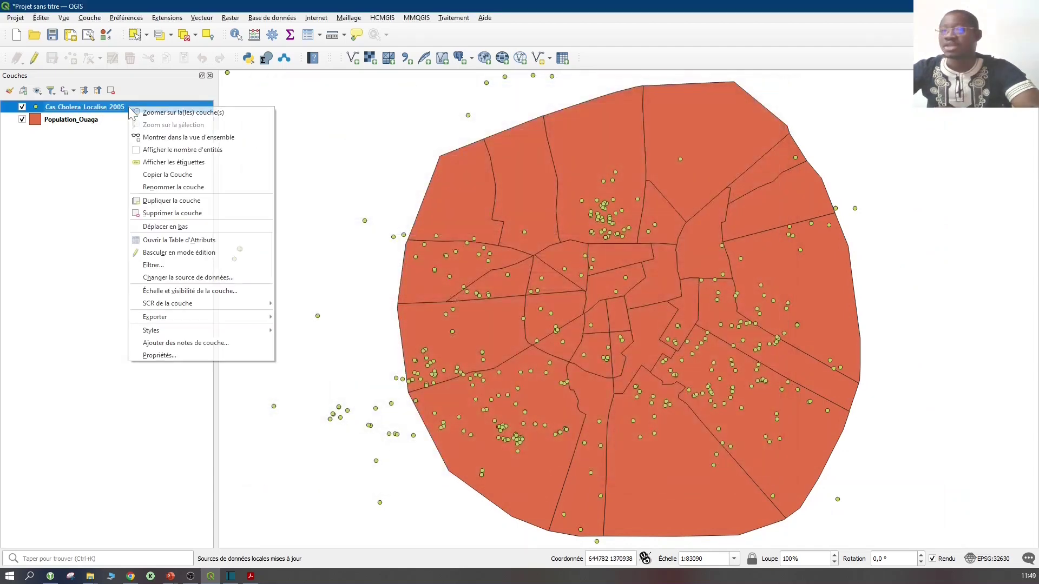
{"action": "left_click", "coordinate": [166, 242]}
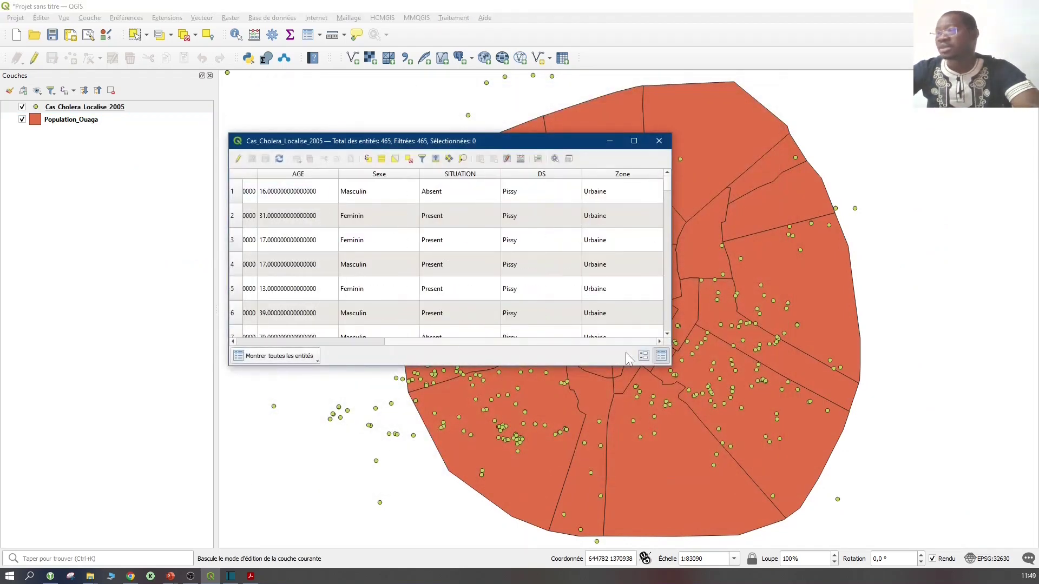
{"action": "left_click", "coordinate": [659, 141]}
{"action": "right_click", "coordinate": [73, 119]}
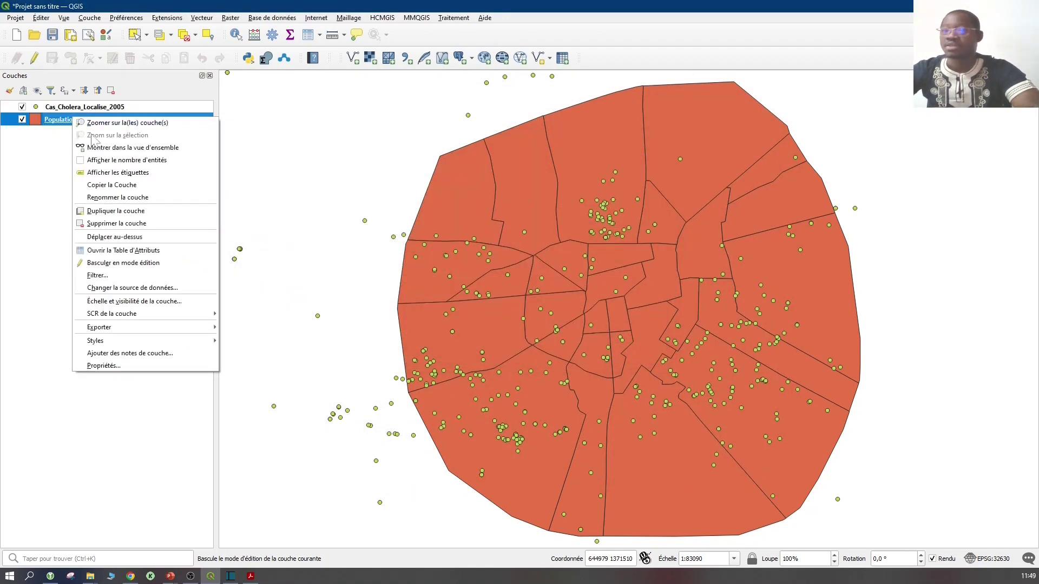
{"action": "left_click", "coordinate": [122, 250]}
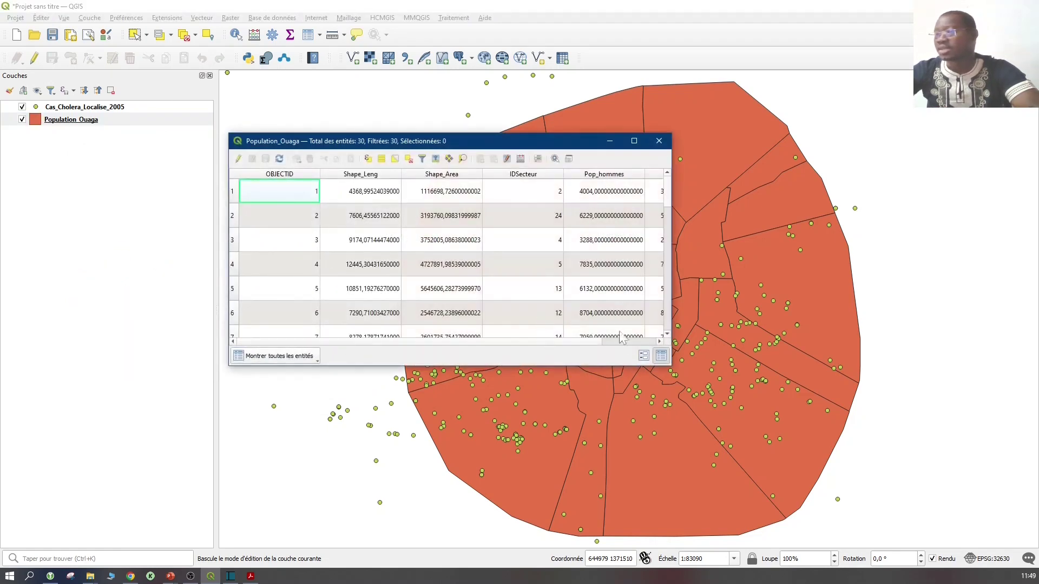
{"action": "left_click", "coordinate": [659, 141]}
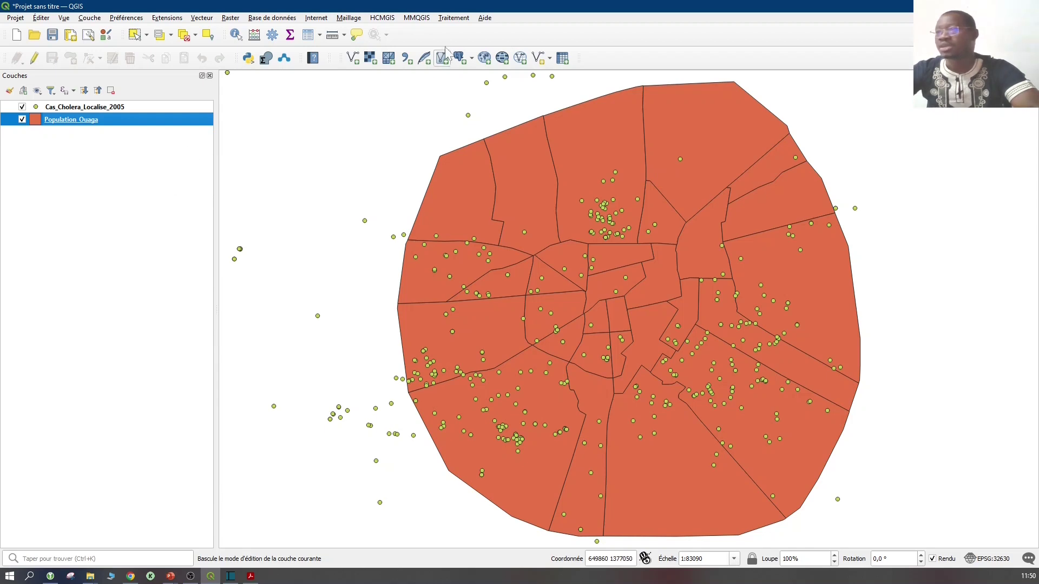
- Start the "Joindre les attributs par localisation (résumé)" processing tool with Population_Ouaga as the layer to join to
{"action": "left_click", "coordinate": [454, 18]}
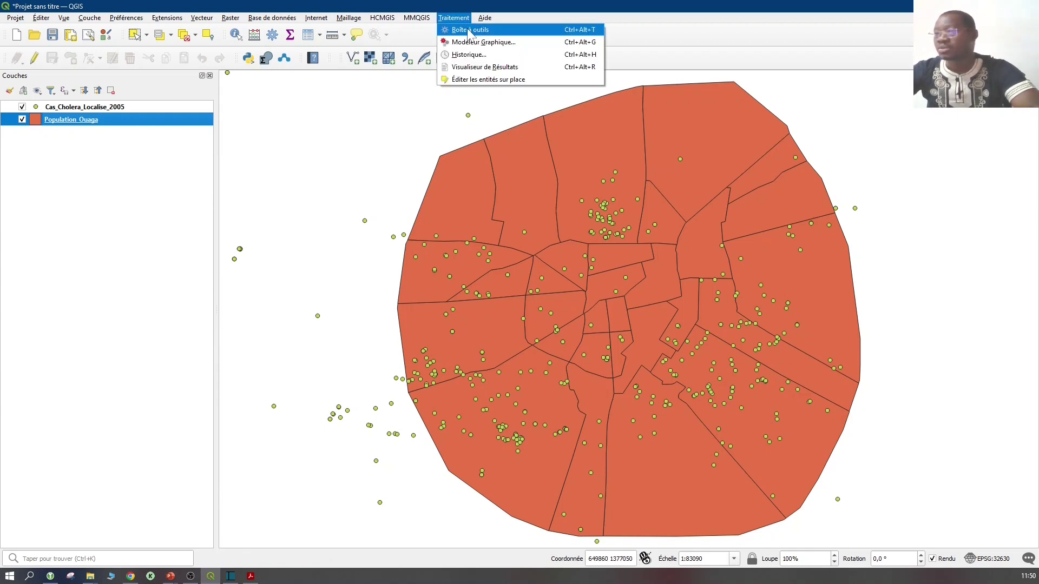
{"action": "left_click", "coordinate": [476, 30]}
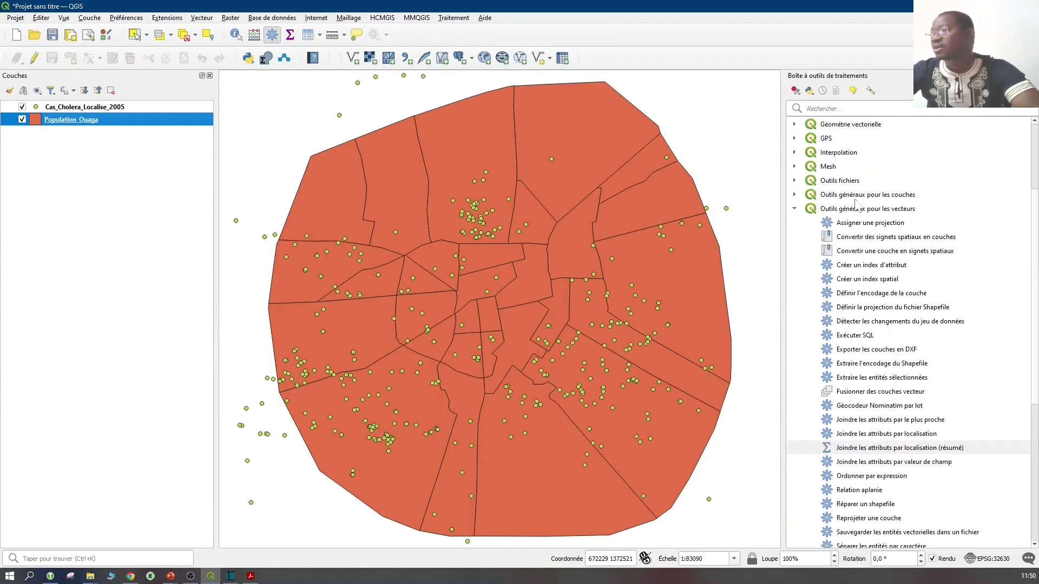
{"action": "left_click", "coordinate": [856, 213]}
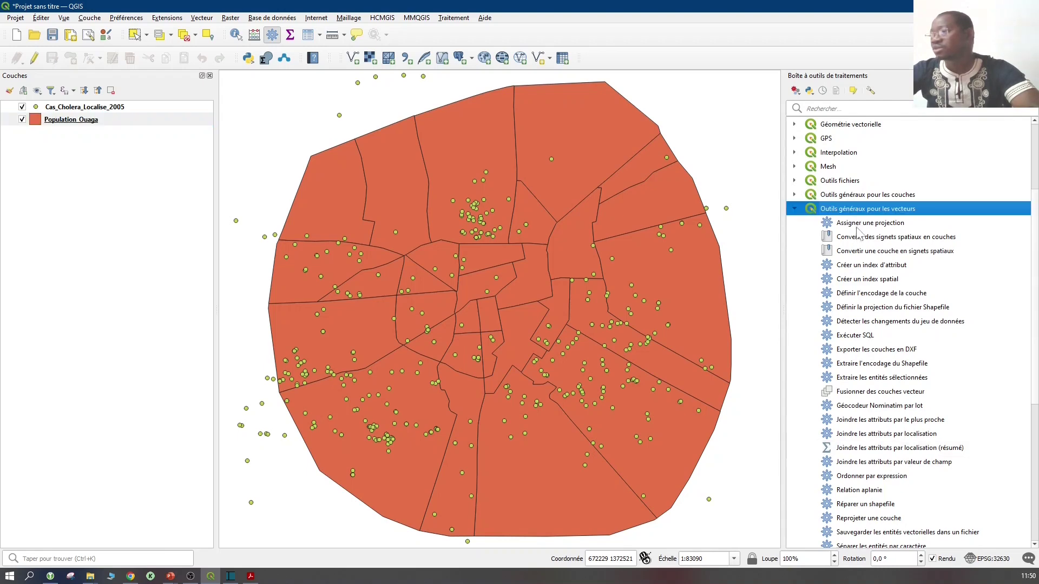
{"action": "left_click", "coordinate": [795, 209]}
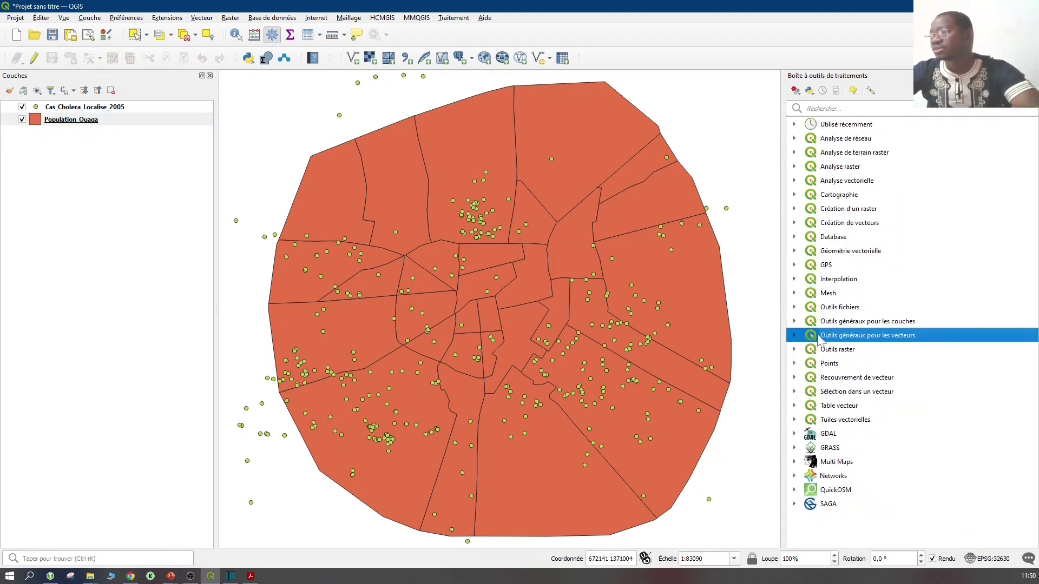
{"action": "left_click", "coordinate": [794, 336]}
{"action": "scroll", "coordinate": [791, 339], "scroll_direction": "down", "scroll_amount": 4}
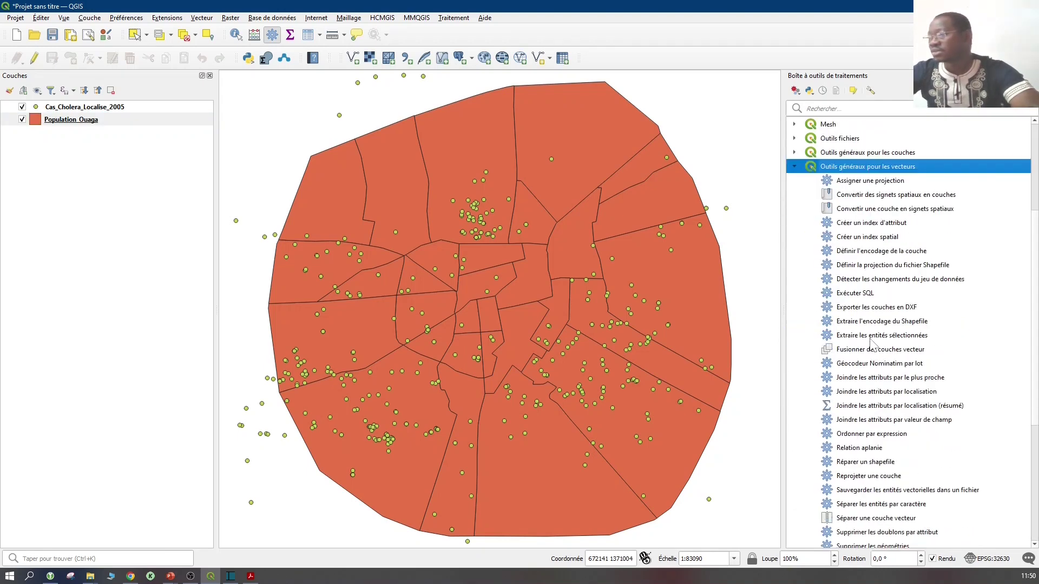
{"action": "left_click", "coordinate": [878, 406]}
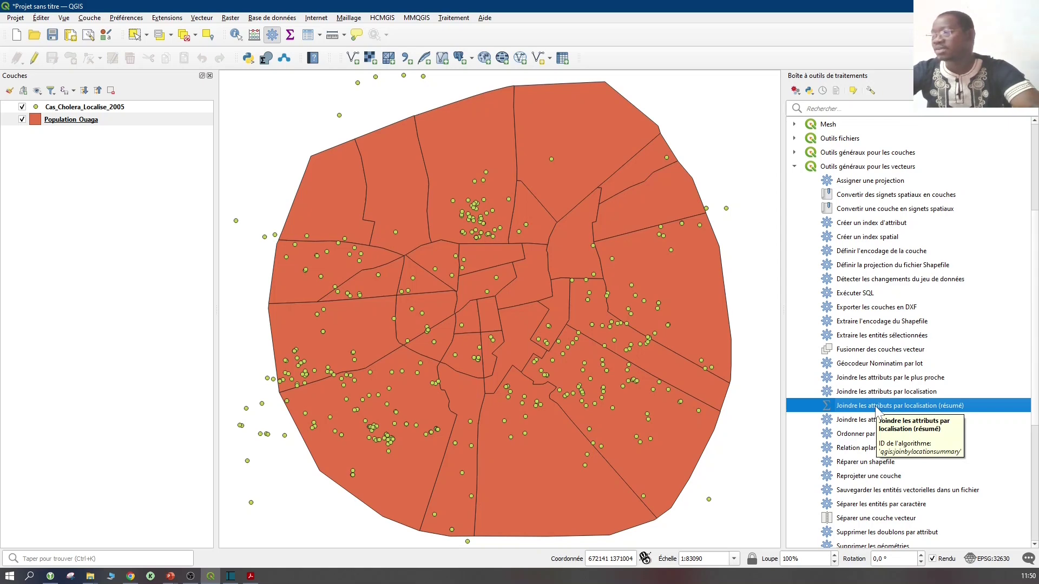
{"action": "double_click", "coordinate": [877, 407]}
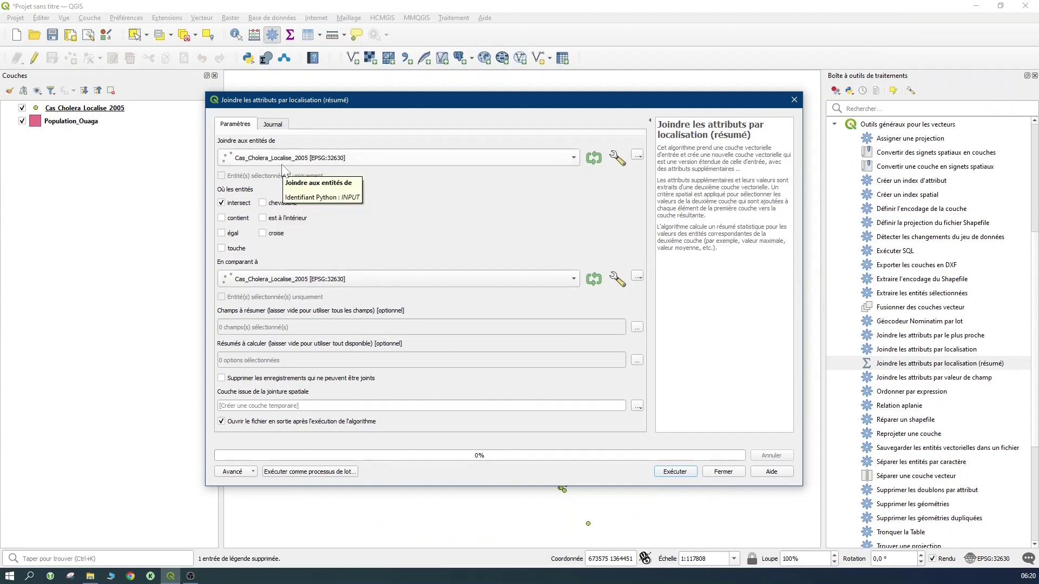
{"action": "left_click", "coordinate": [323, 157]}
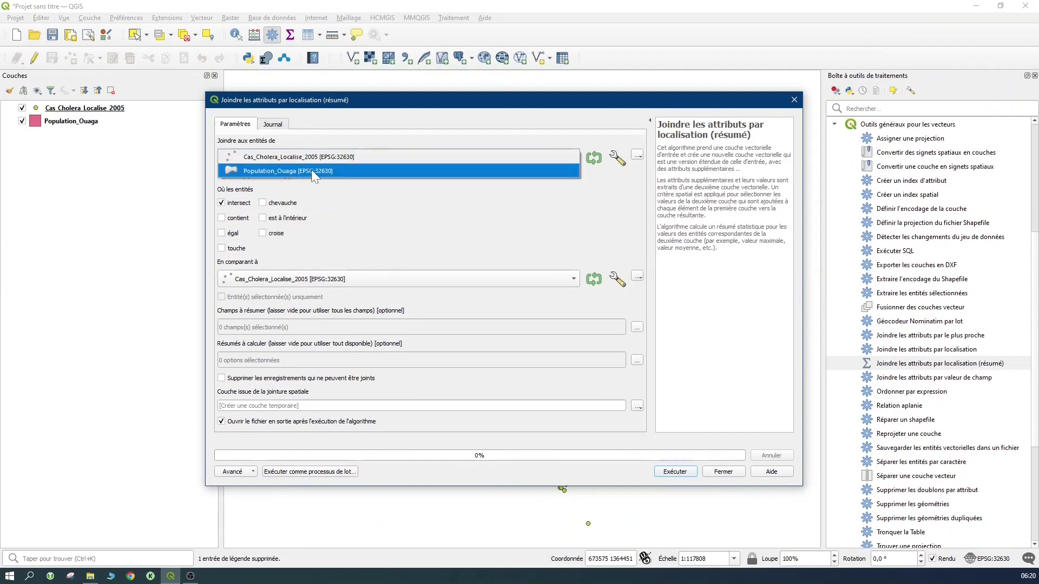
{"action": "left_click", "coordinate": [312, 171]}
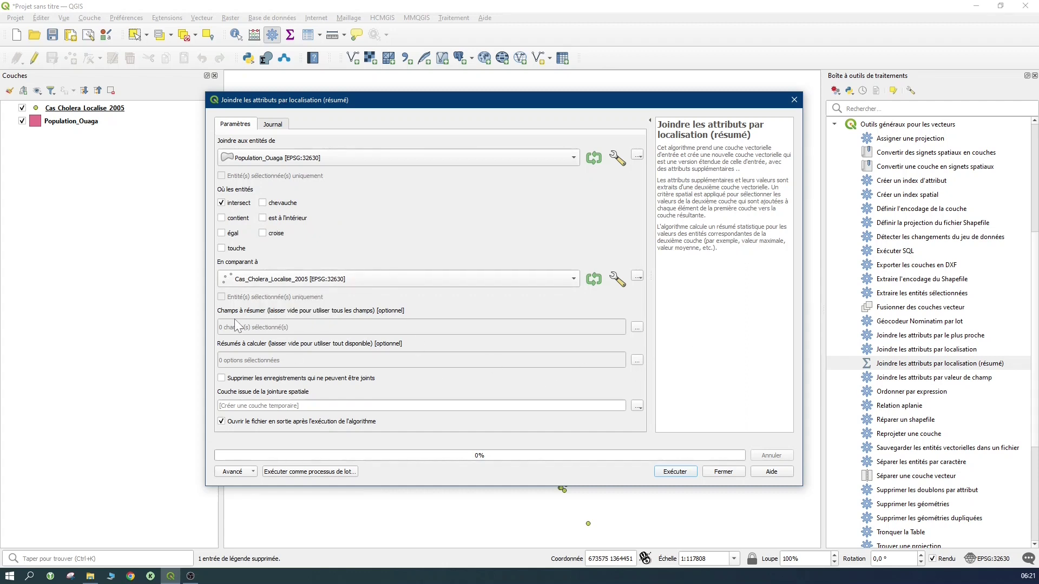
- Restrict the join summary to the ID_IRD field and the "compte" statistic
{"action": "left_click", "coordinate": [637, 328]}
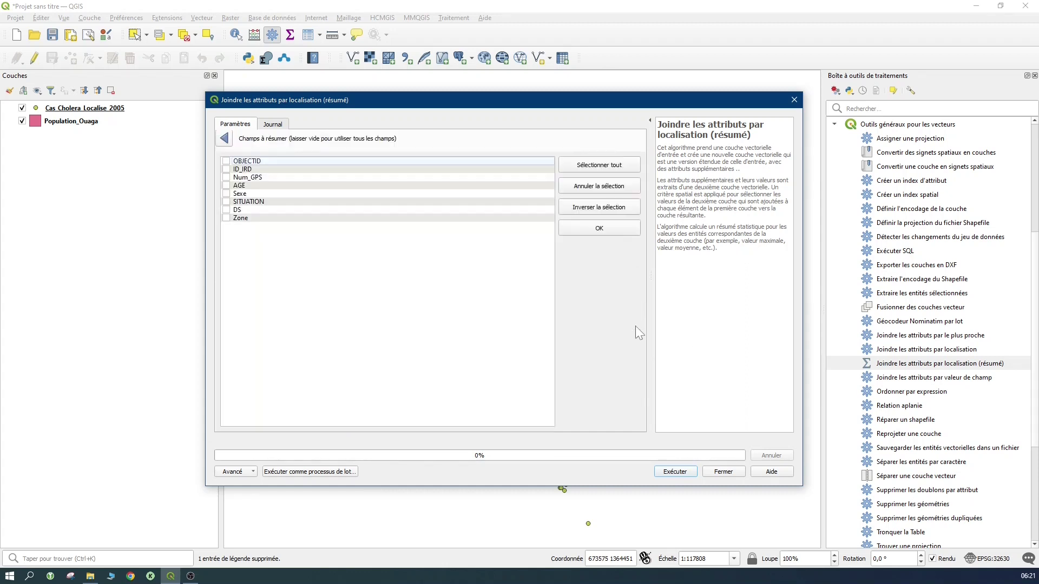
{"action": "left_click", "coordinate": [227, 170]}
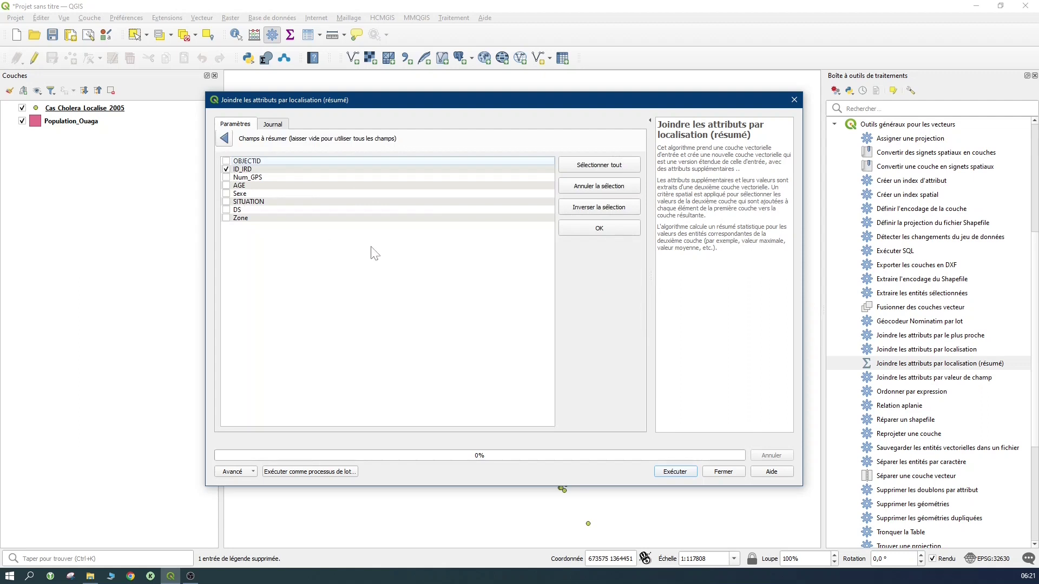
{"action": "left_click", "coordinate": [242, 170]}
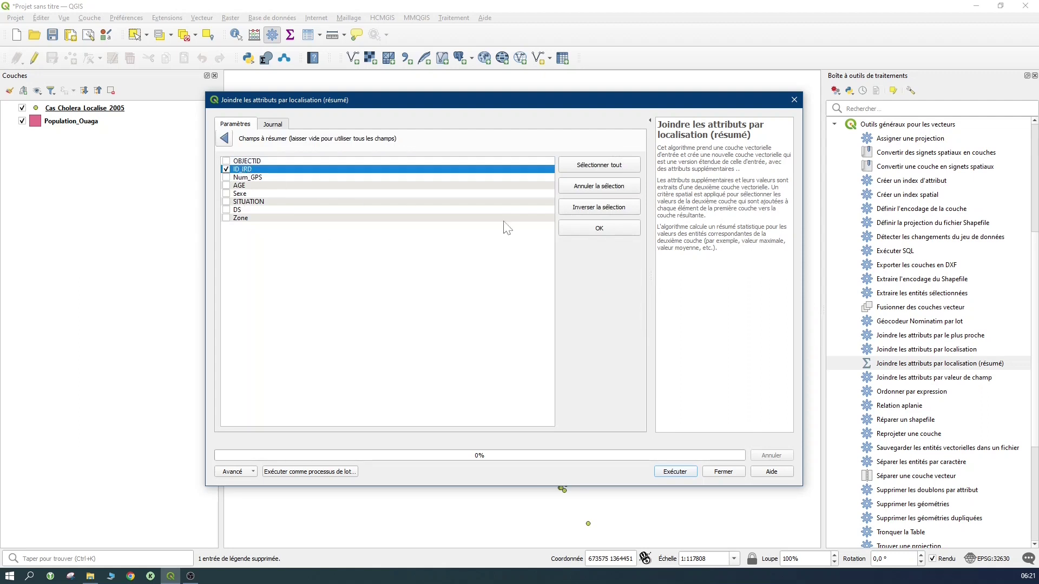
{"action": "left_click", "coordinate": [605, 228]}
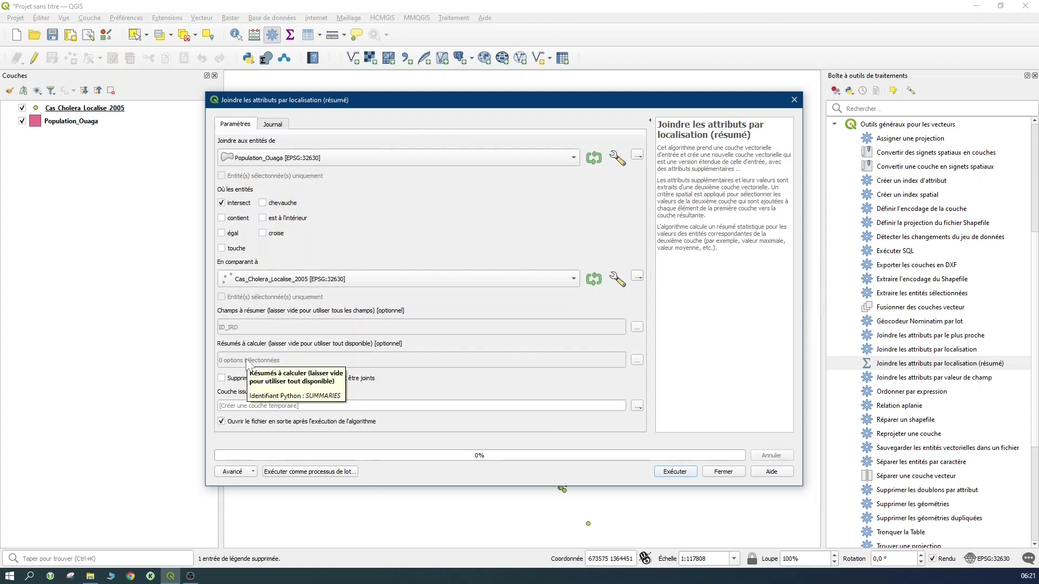
{"action": "left_click", "coordinate": [637, 359]}
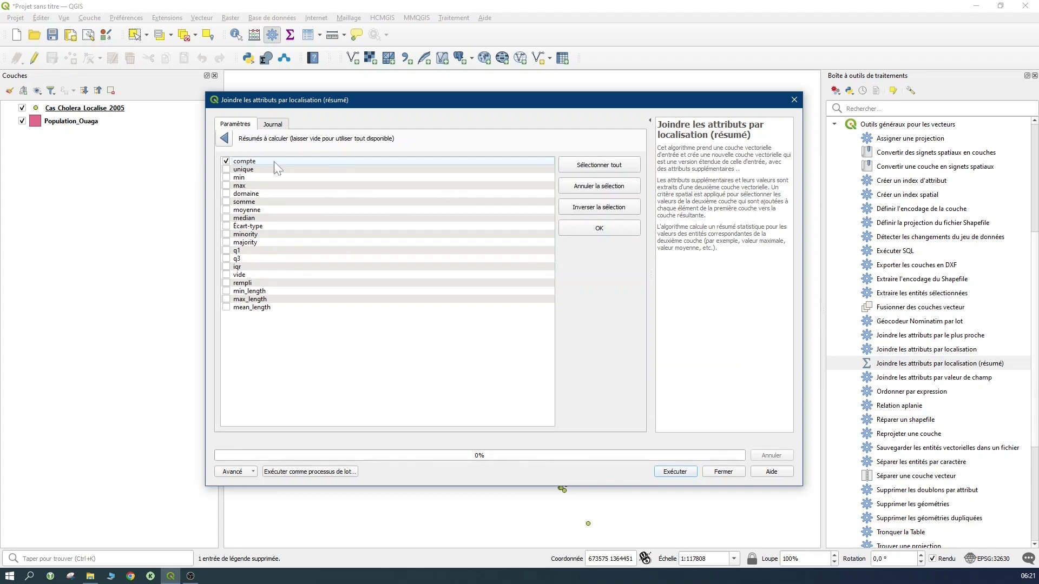
{"action": "left_click", "coordinate": [599, 229]}
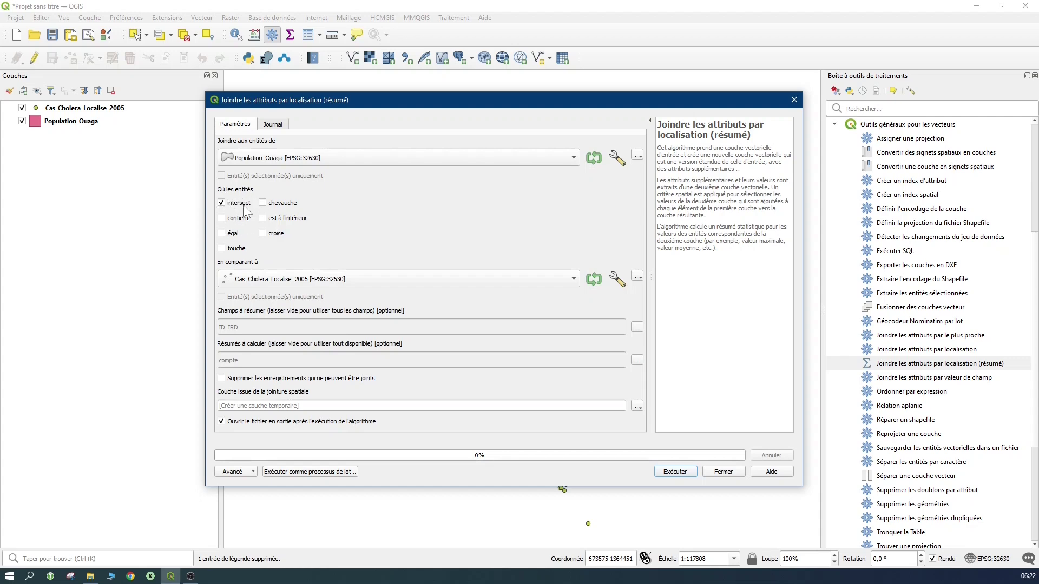
- Run the spatial join into a temporary layer and hide the Cas_Cholera_Localise_2005 and Population_Ouaga layers
{"action": "left_click", "coordinate": [675, 472]}
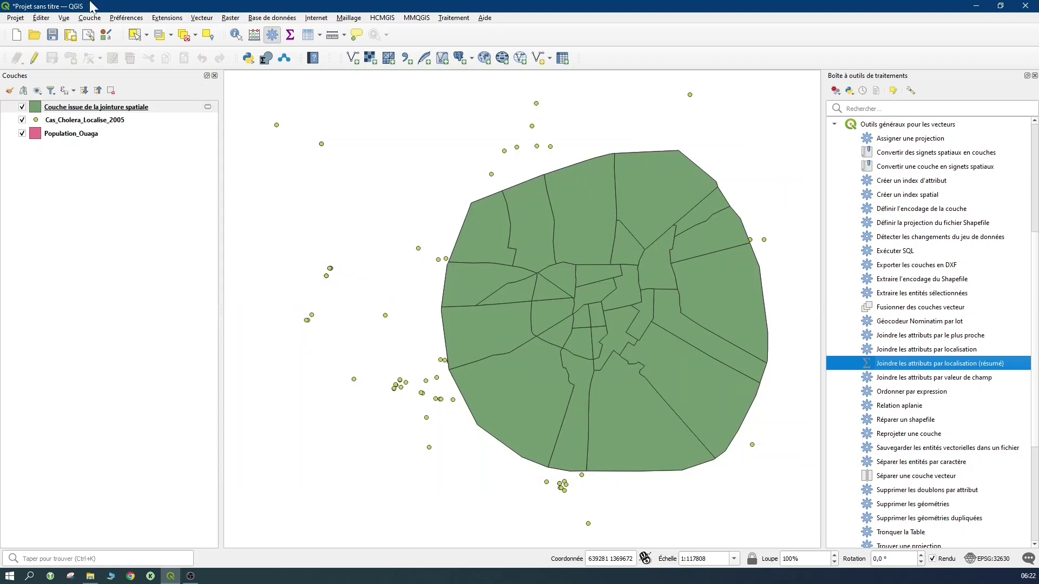
{"action": "left_click", "coordinate": [22, 119]}
{"action": "left_click", "coordinate": [23, 133]}
- Examine the ID_IRD_count field in the attribute table of the joined layer
{"action": "right_click", "coordinate": [86, 110]}
{"action": "left_click", "coordinate": [135, 239]}
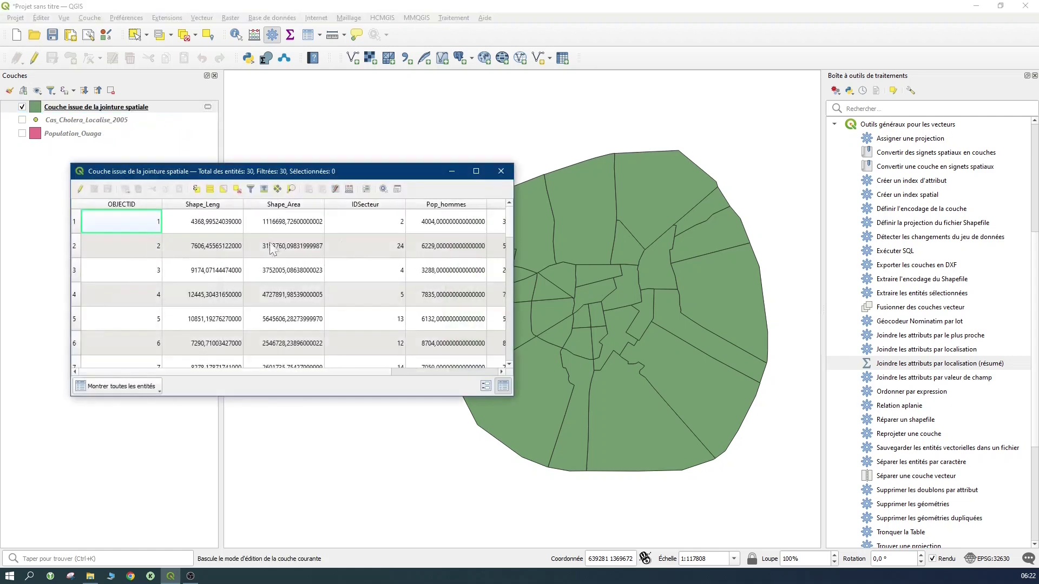
{"action": "left_click_drag", "start_coordinate": [236, 372], "coordinate": [346, 371]}
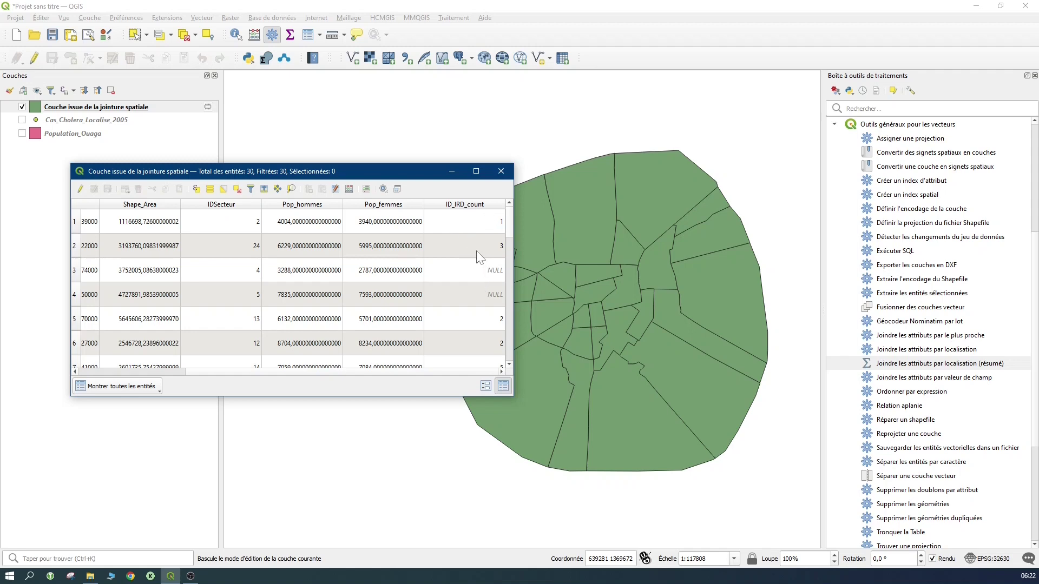
{"action": "left_click", "coordinate": [501, 171]}
- Show the Cas_Cholera_Localise_2005 layer again and move it above the joined layer
{"action": "left_click", "coordinate": [22, 120]}
{"action": "left_click_drag", "start_coordinate": [60, 120], "coordinate": [64, 114]}
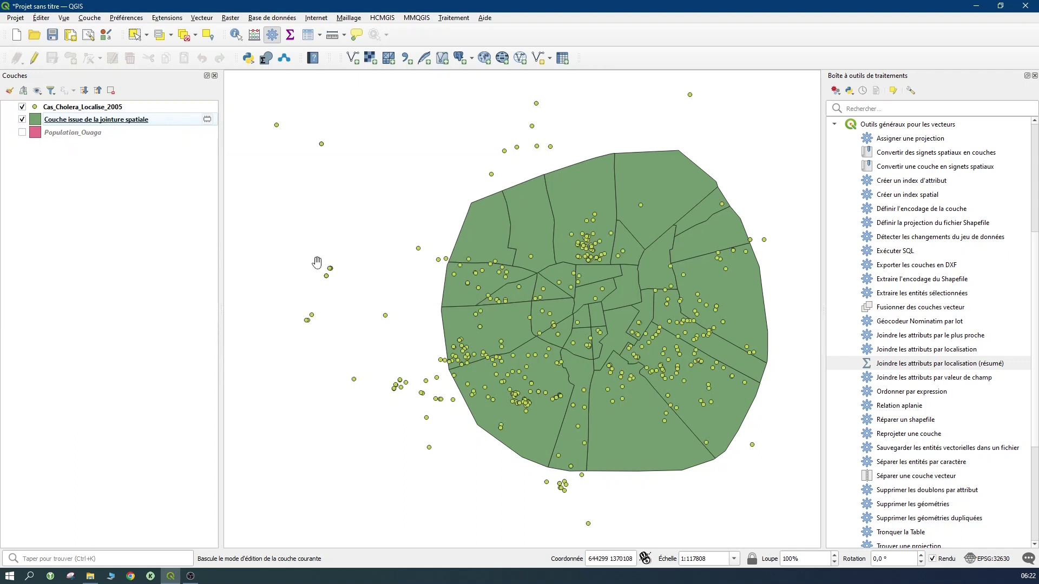
- Compare the selected central polygon's ID_IRD_count in the joined layer's attribute table with its points on the map, and clear the selection
{"action": "left_click", "coordinate": [79, 123]}
{"action": "right_click", "coordinate": [79, 123]}
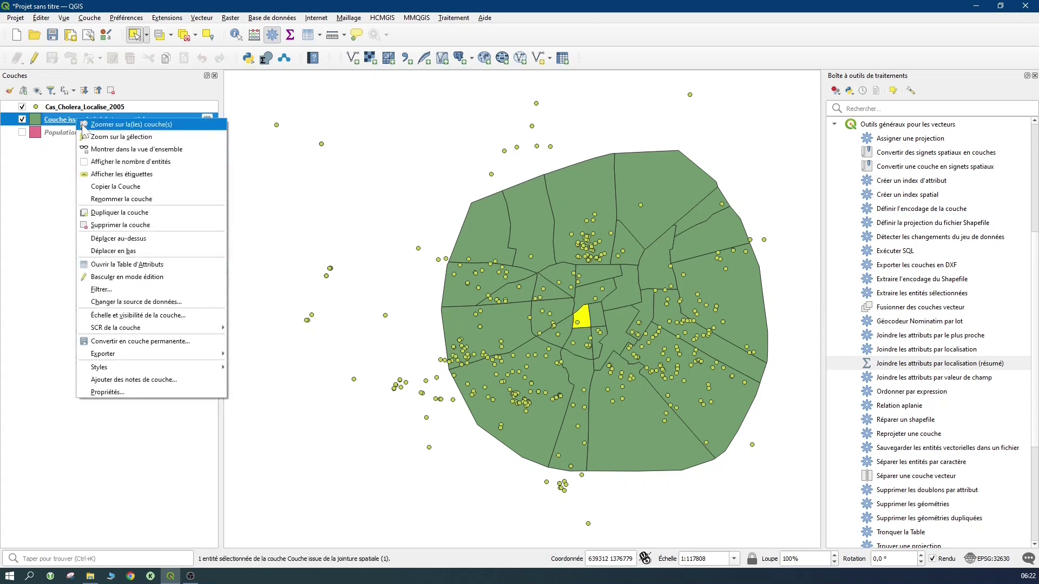
{"action": "left_click", "coordinate": [109, 252]}
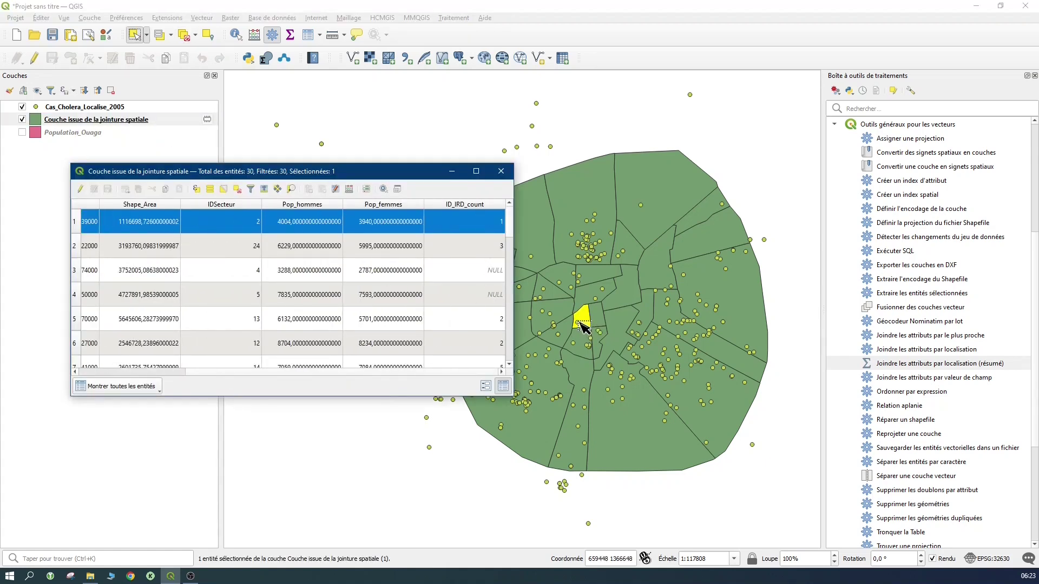
{"action": "left_click_drag", "start_coordinate": [590, 327], "coordinate": [579, 325]}
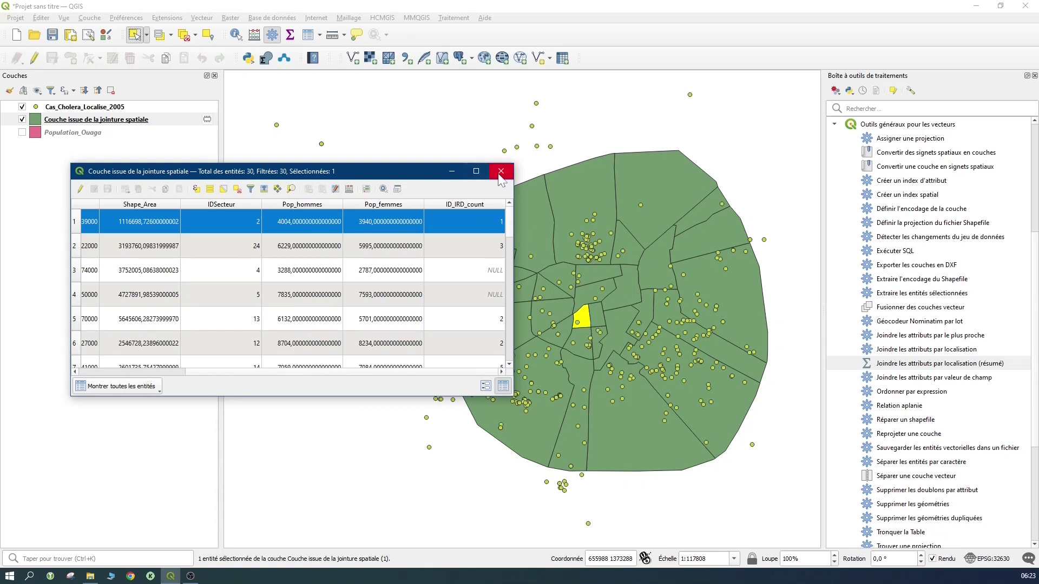
{"action": "left_click", "coordinate": [501, 173]}
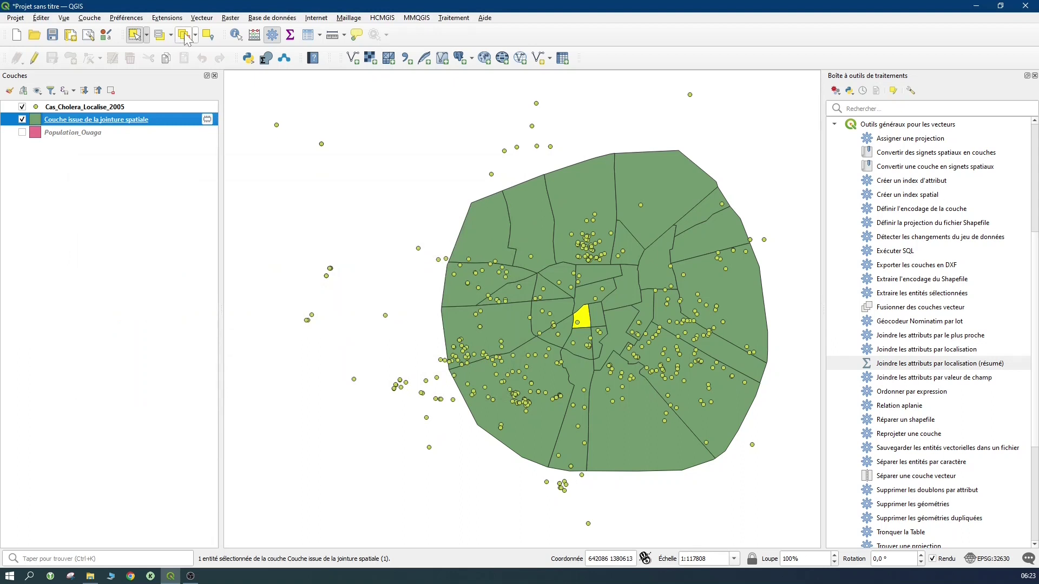
{"action": "left_click", "coordinate": [185, 36]}
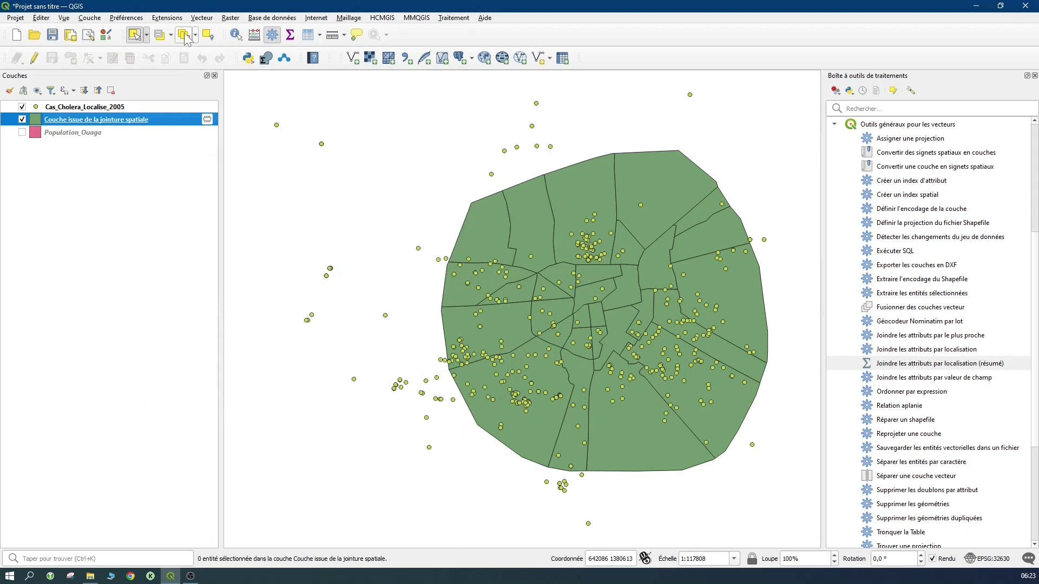
- Export the joined layer as an ESRI Shapefile in EPSG:32630, overwriting Cas_Cholera_Secteur.shp in the 6_Jointure_Spatiale folder
{"action": "left_click", "coordinate": [93, 125]}
{"action": "right_click", "coordinate": [142, 125]}
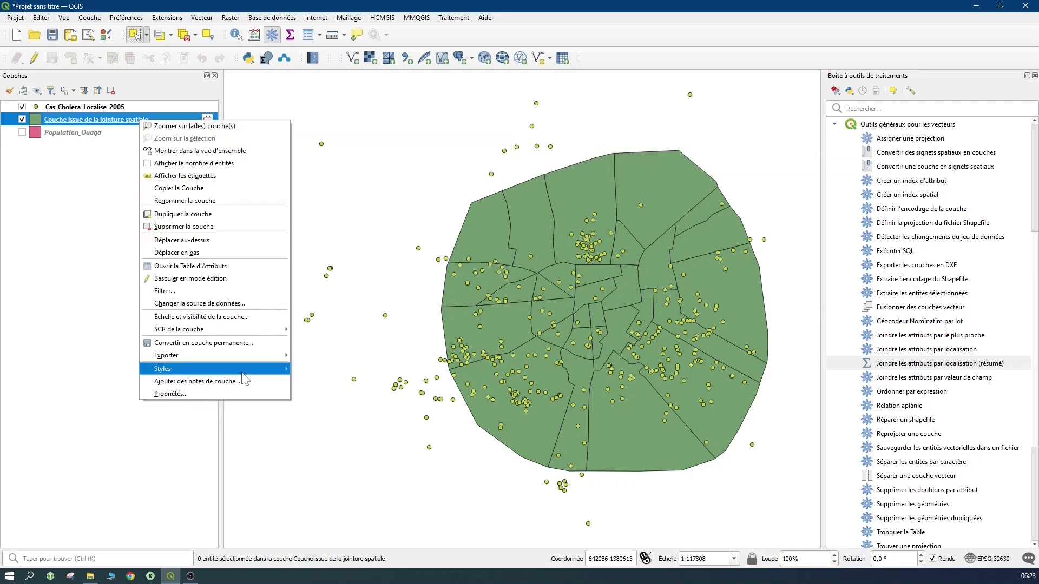
{"action": "mouse_move", "coordinate": [250, 357]}
{"action": "left_click", "coordinate": [368, 357]}
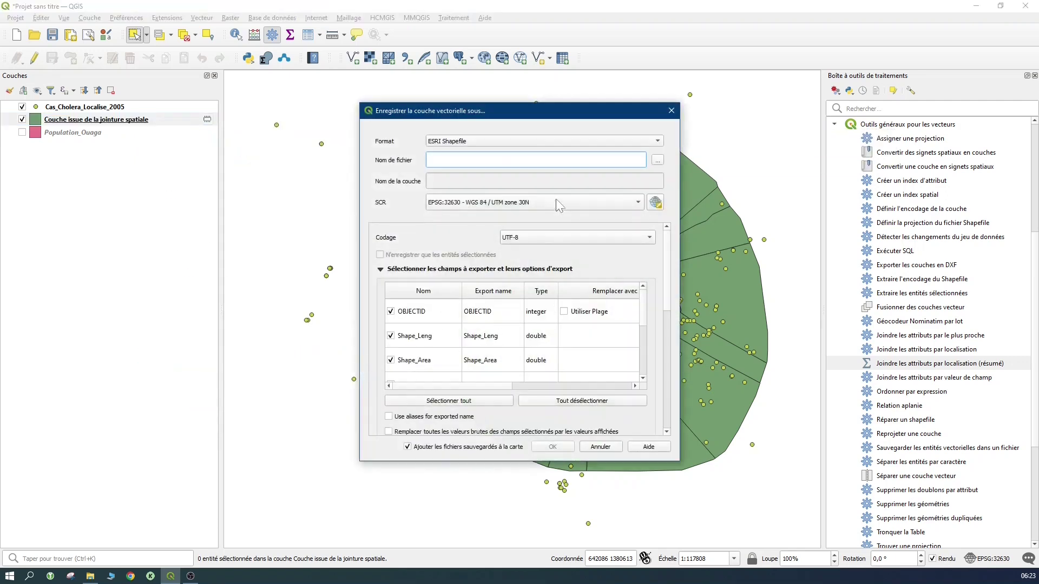
{"action": "left_click", "coordinate": [657, 160]}
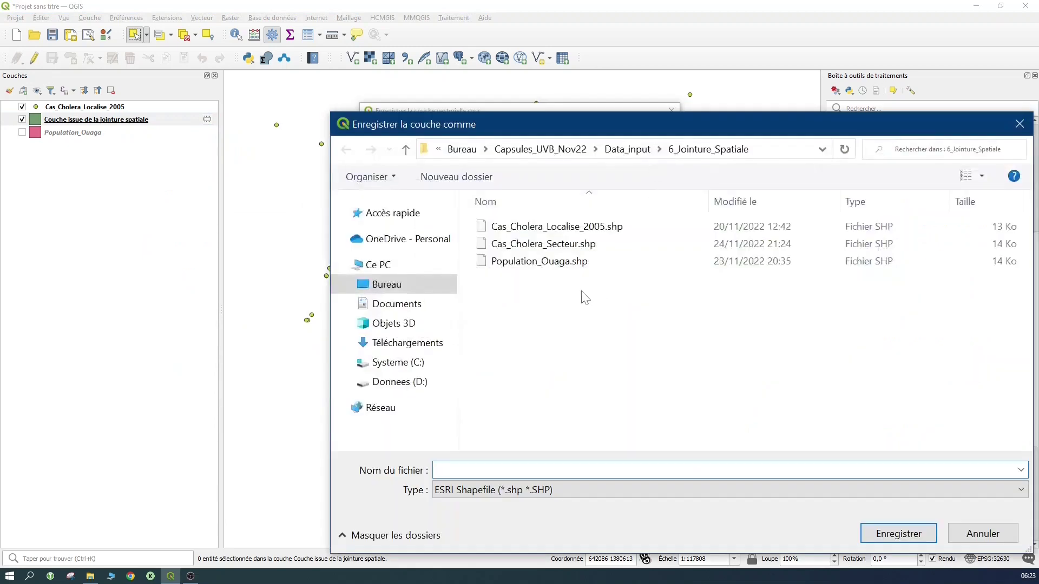
{"action": "left_click", "coordinate": [539, 244]}
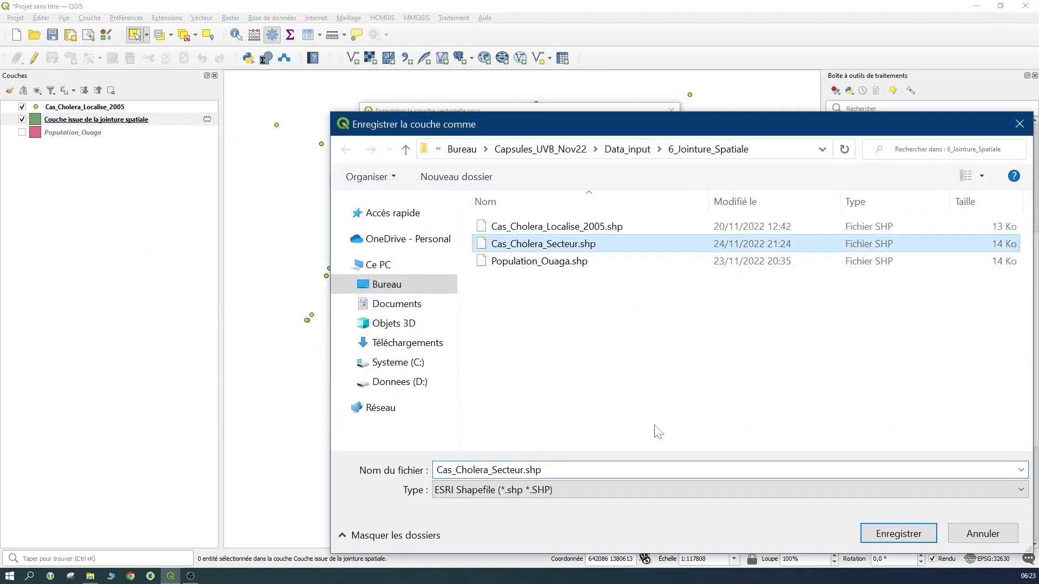
{"action": "left_click", "coordinate": [898, 533]}
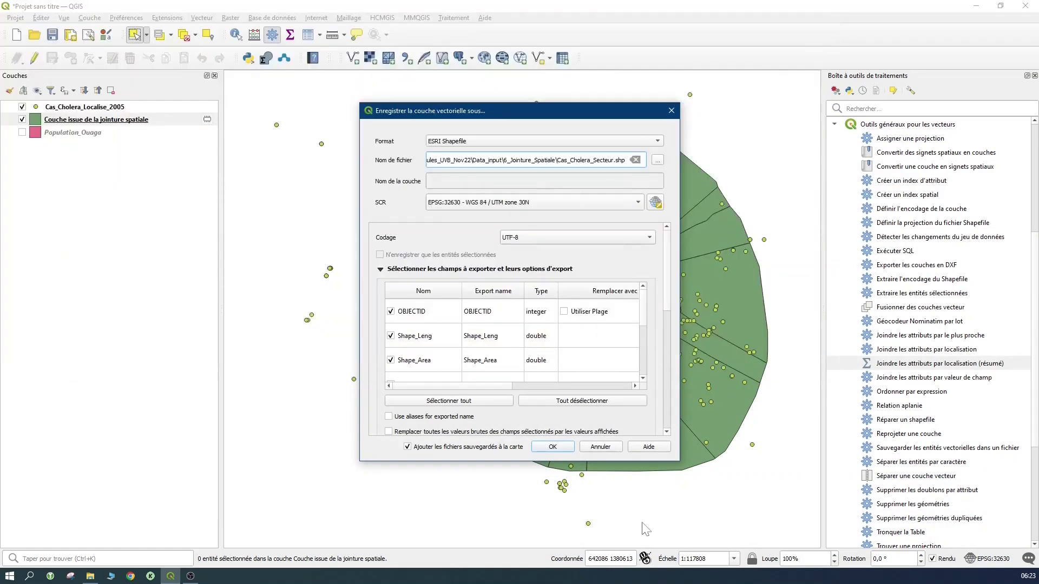
{"action": "left_click", "coordinate": [553, 447]}
{"action": "key", "text": "Return"}
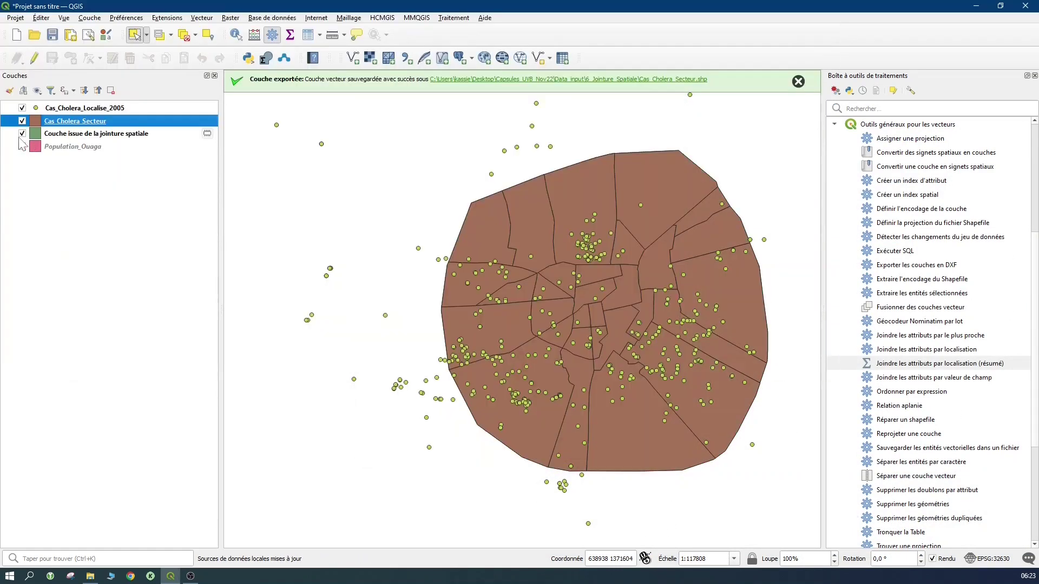
- Hide the temporary joined layer and check the count field in the attribute table of Cas_Cholera_Secteur
{"action": "left_click", "coordinate": [22, 134]}
{"action": "right_click", "coordinate": [108, 124]}
{"action": "left_click", "coordinate": [160, 270]}
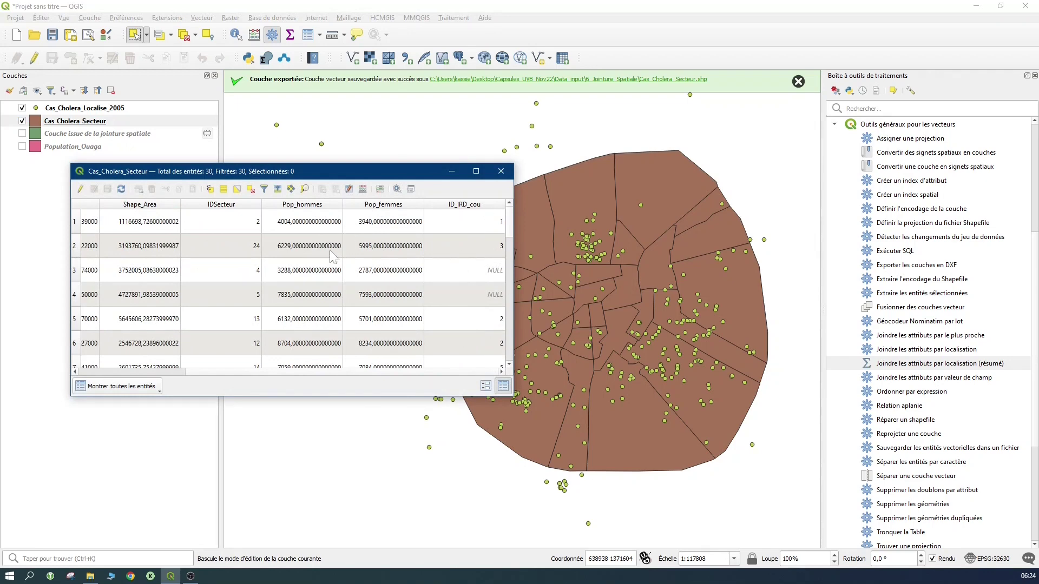
{"action": "left_click", "coordinate": [500, 171]}
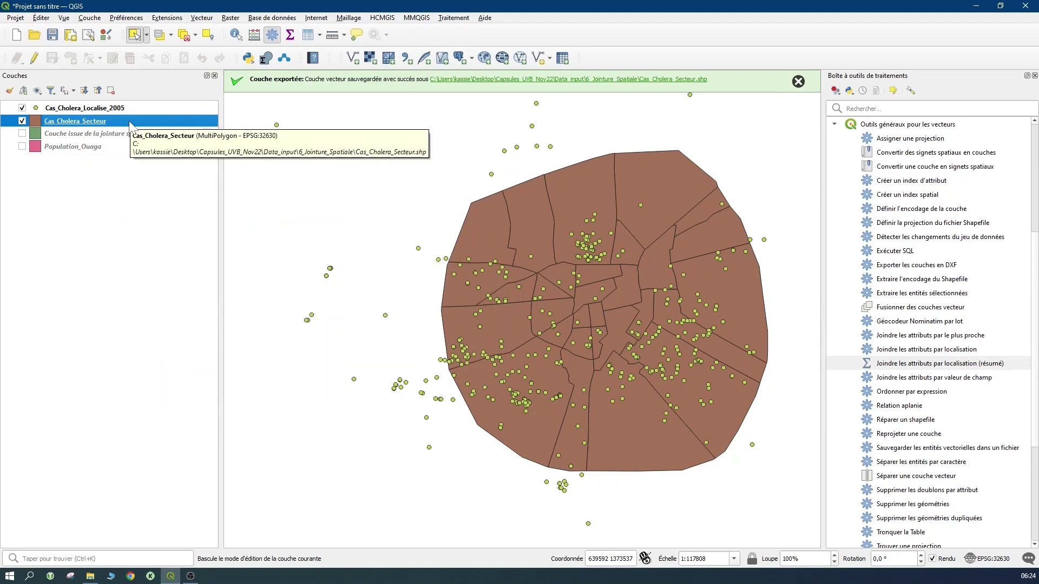